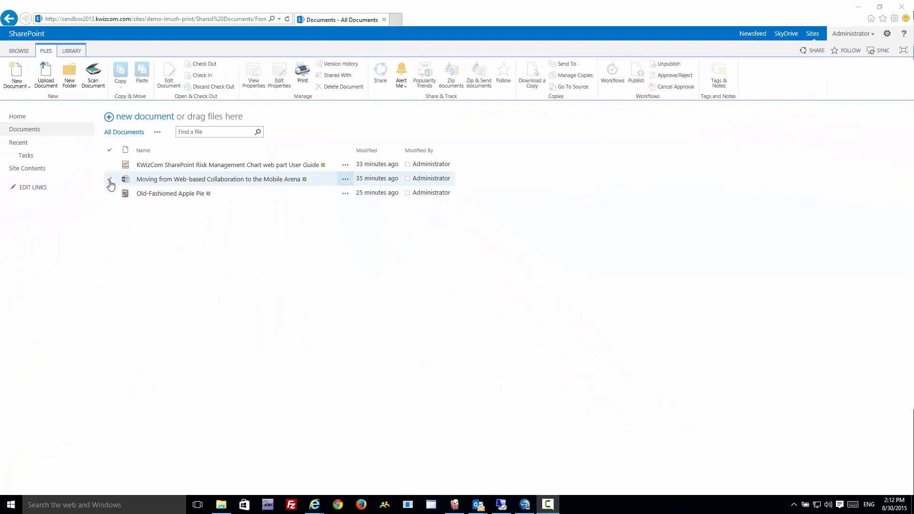
Generate a print preview of the document "Moving from Web-based Collaboration to the Mobile Arena", printing the document with header/footer/watermark included.
left_click(109, 180)
left_click(303, 74)
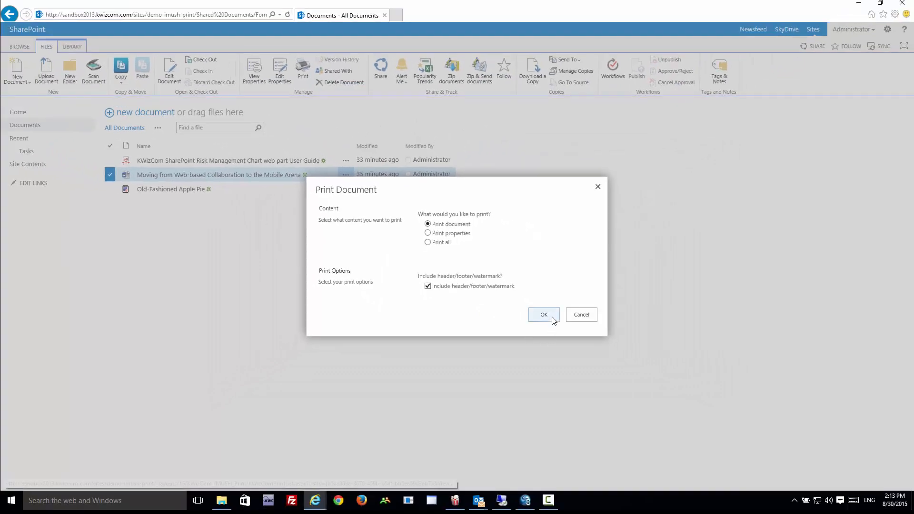
left_click(552, 317)
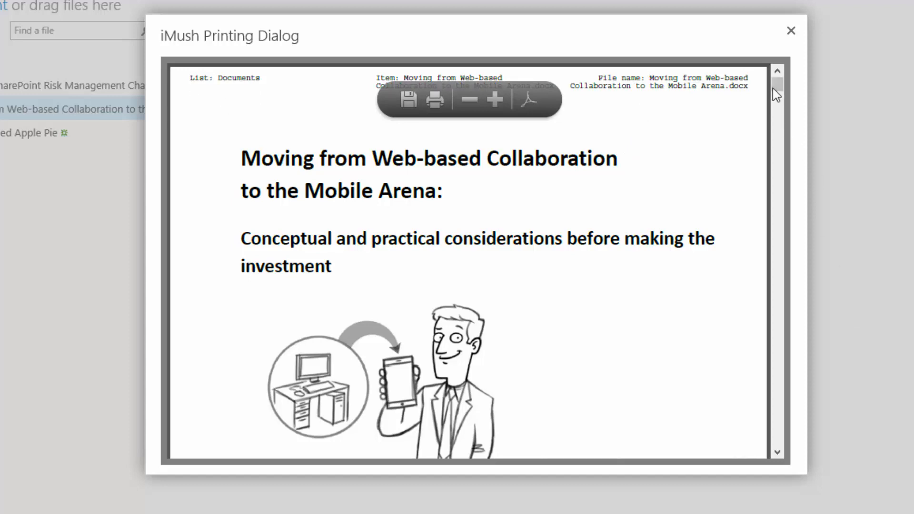
Review the header and footer on the first pages of the print preview and close it.
mouse_move(778, 86)
left_mouse_down()
mouse_move(782, 114)
mouse_move(779, 100)
left_mouse_up()
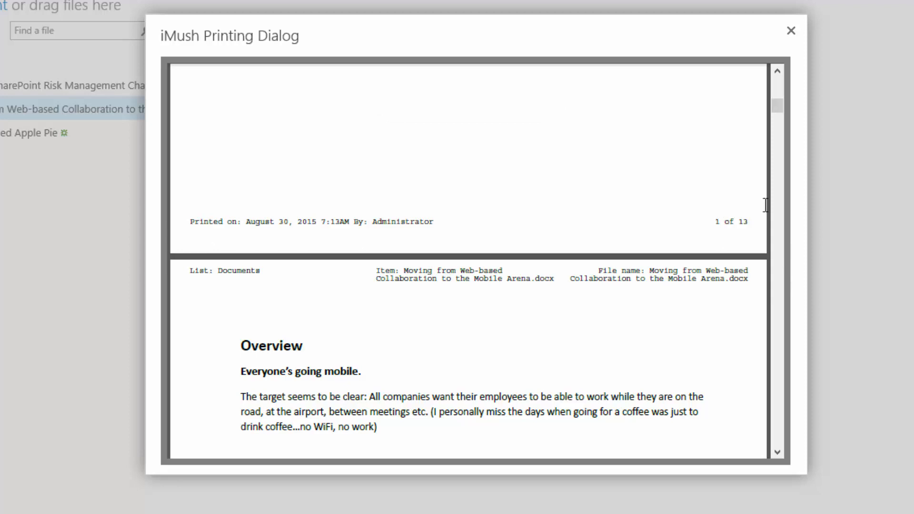
left_click_drag(778, 102, 778, 82)
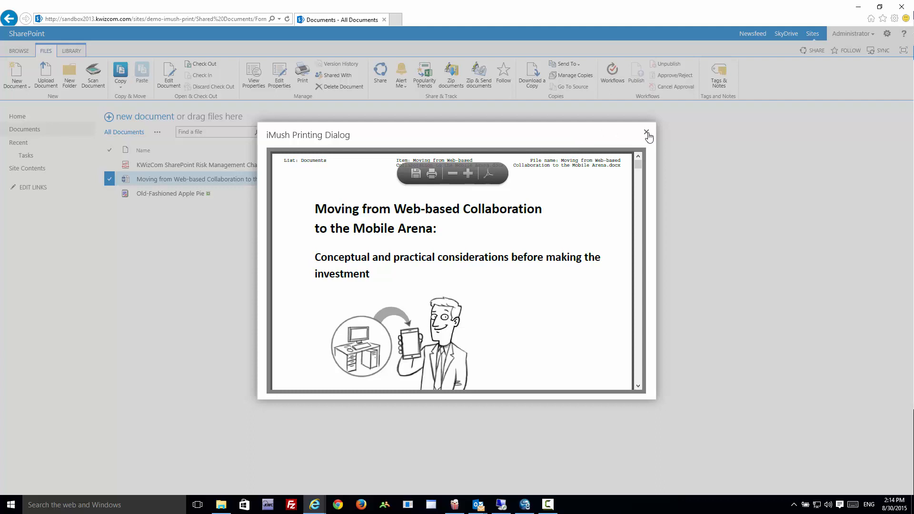
left_click(648, 134)
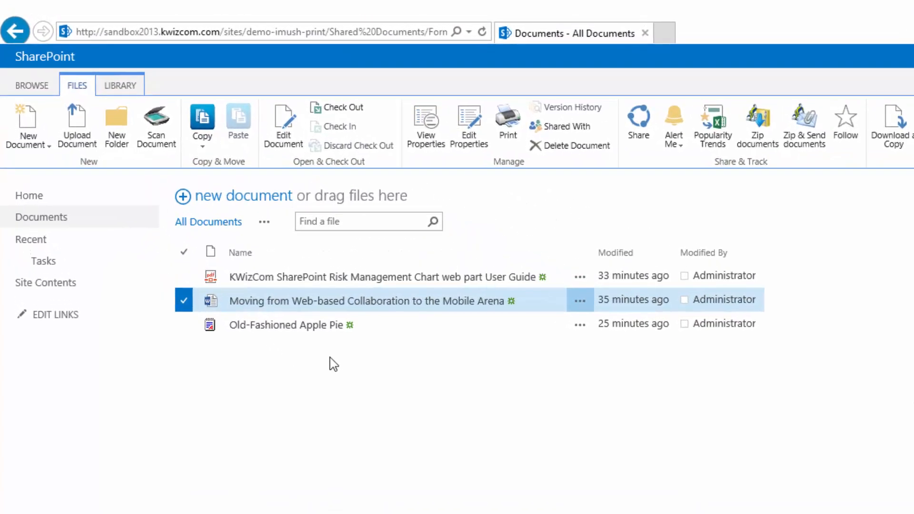
Add the Risk Management Chart user guide and Old-Fashioned Apple Pie to the selection and generate one print preview of the selected documents.
left_click(184, 276)
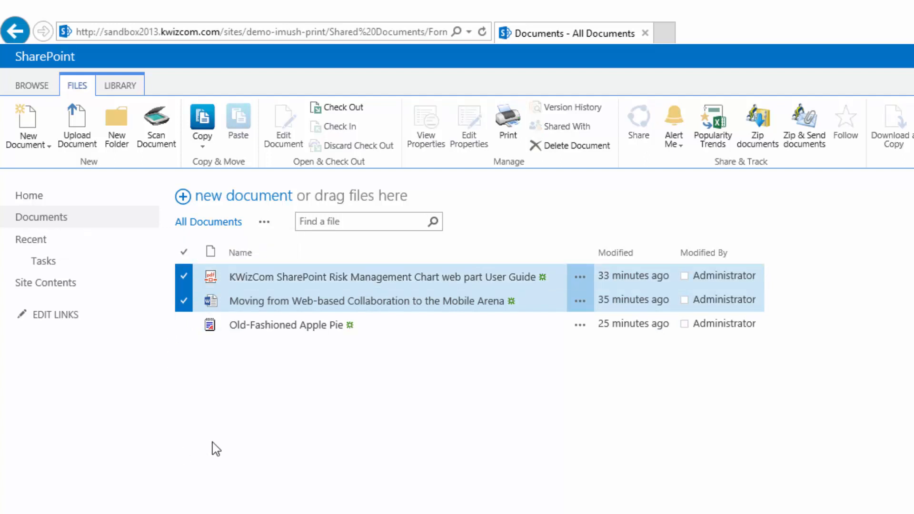
left_click(184, 324)
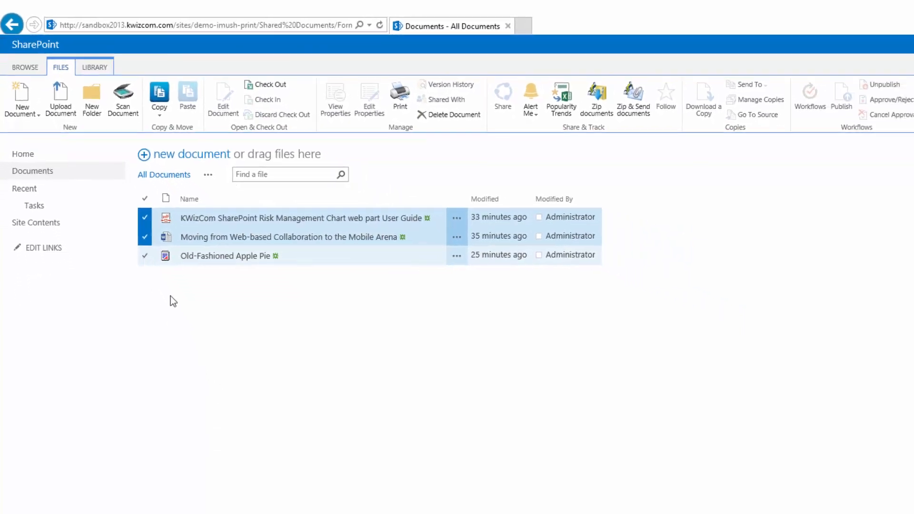
left_click(398, 92)
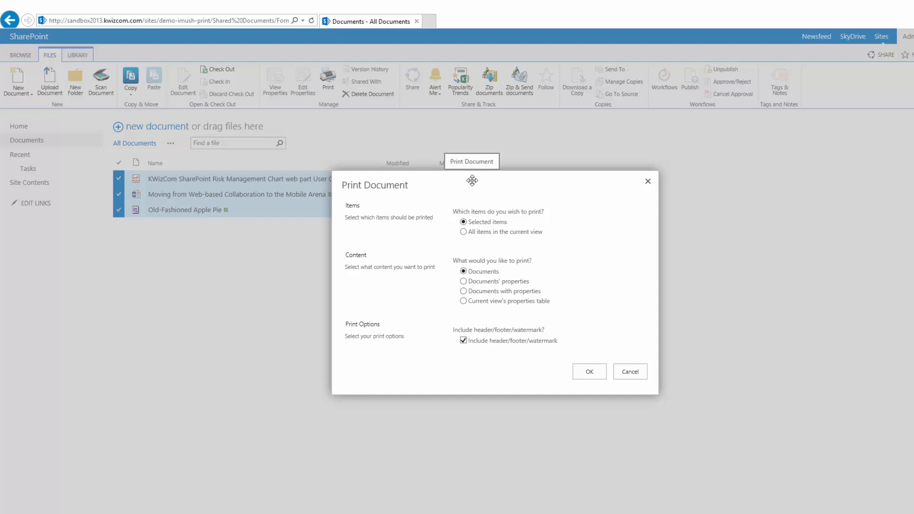
left_click(587, 376)
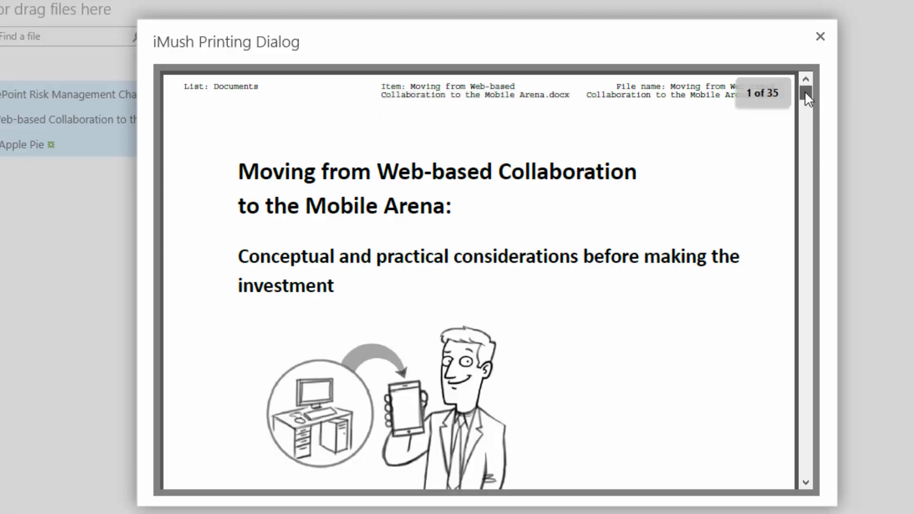
Look through the merged print preview from the first document to the apple pie recipe and close it.
left_click_drag(805, 93, 805, 102)
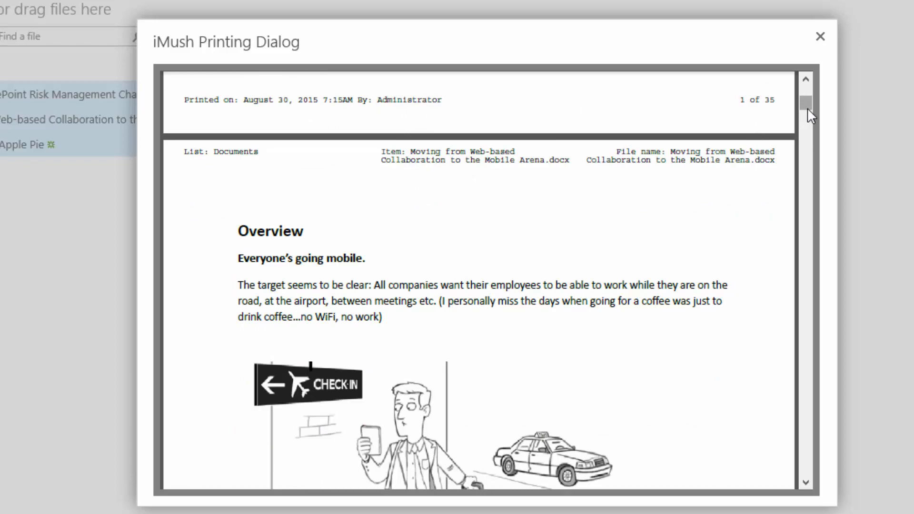
left_click_drag(807, 107, 812, 238)
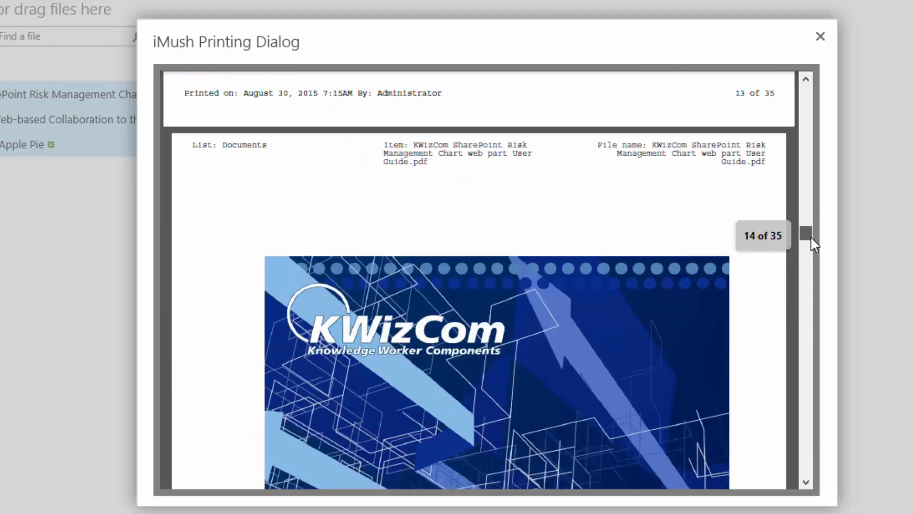
scroll(652, 333, "down", 1)
scroll(652, 334, "down", 10)
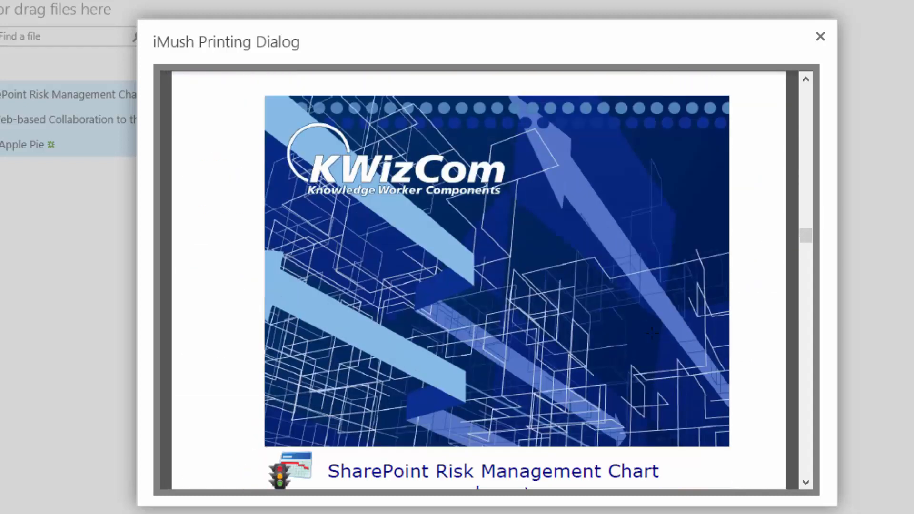
scroll(652, 334, "down", 3)
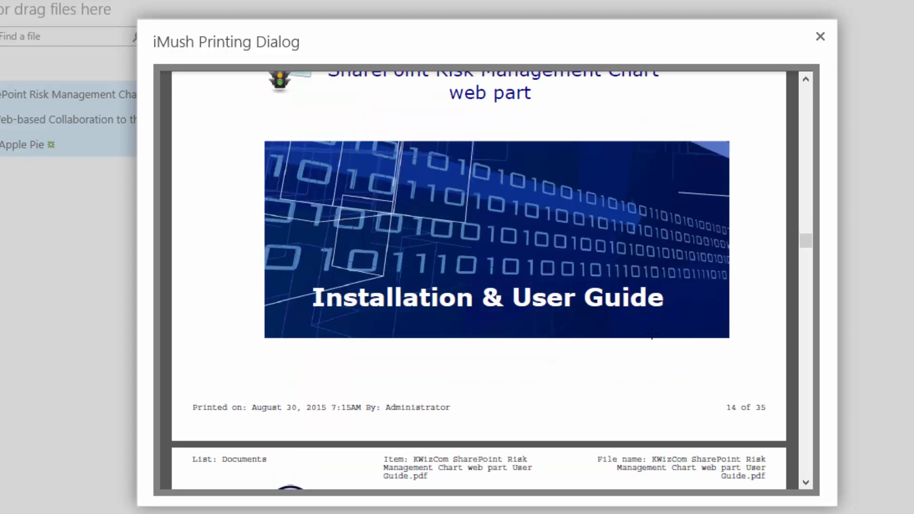
scroll(729, 281, "down", 4)
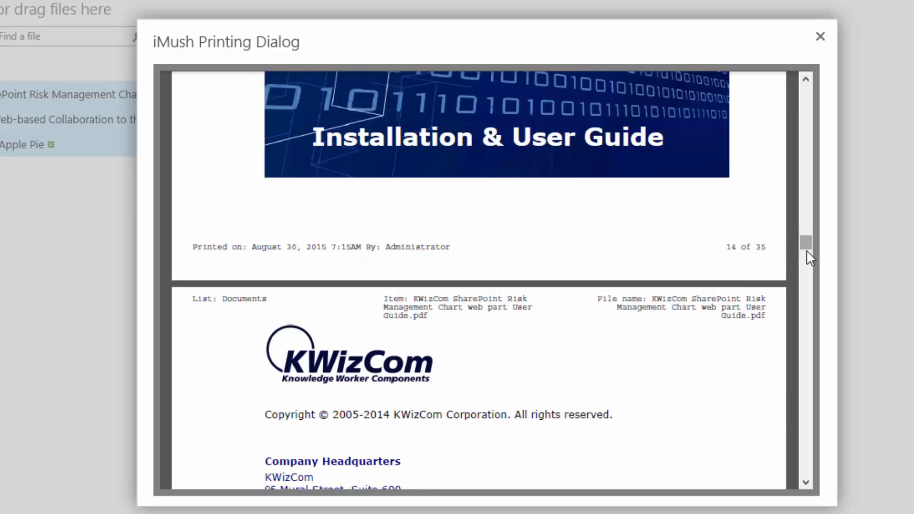
left_click_drag(808, 251, 806, 462)
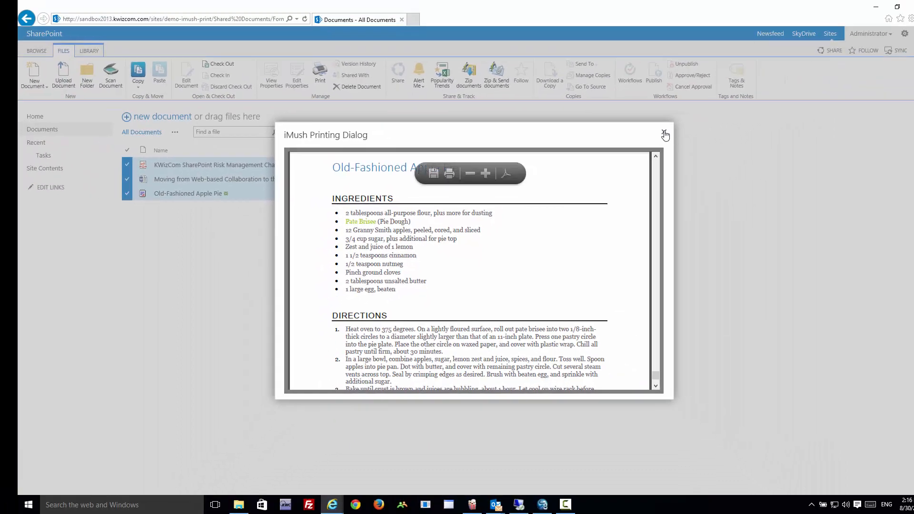
left_click(711, 104)
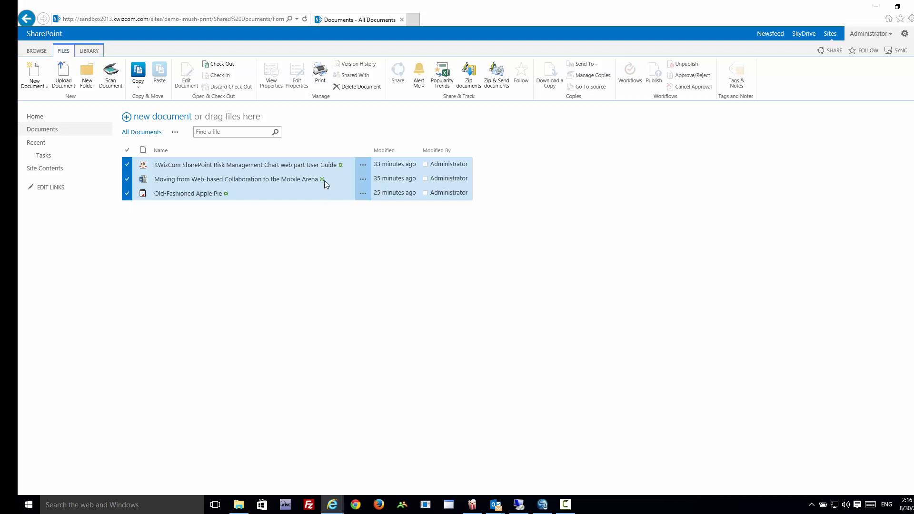
Select only the KWizCom SharePoint Risk Management Chart web part User Guide and view its properties.
left_click(363, 165)
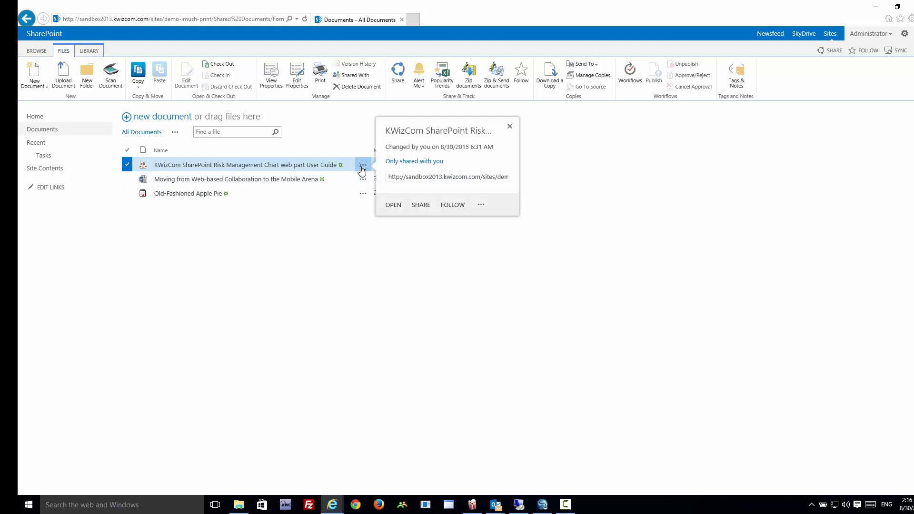
left_click(292, 267)
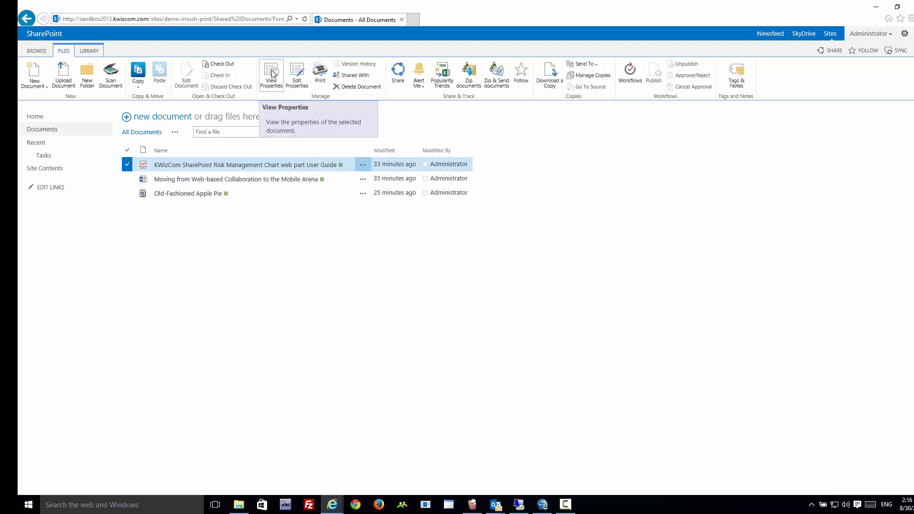
left_click(272, 73)
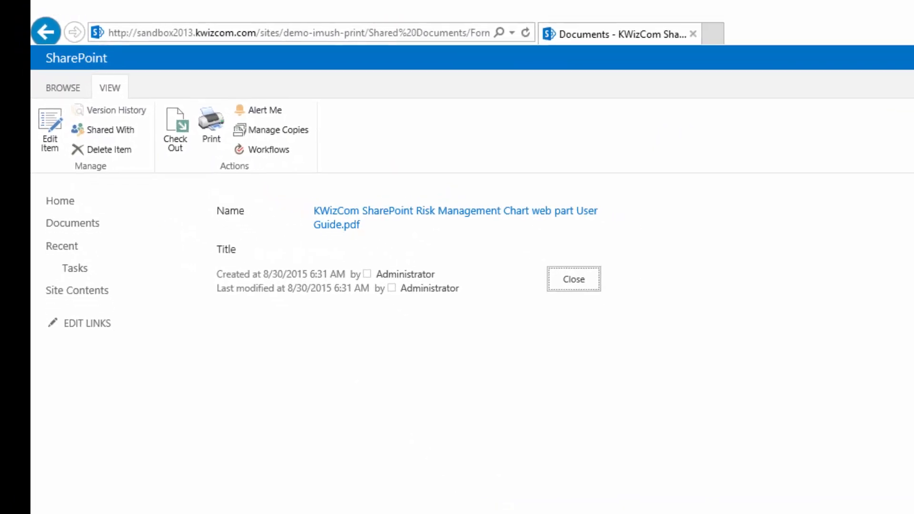
Check the print options offered from the file's properties page, cancel printing, and return to the document library.
left_click(211, 126)
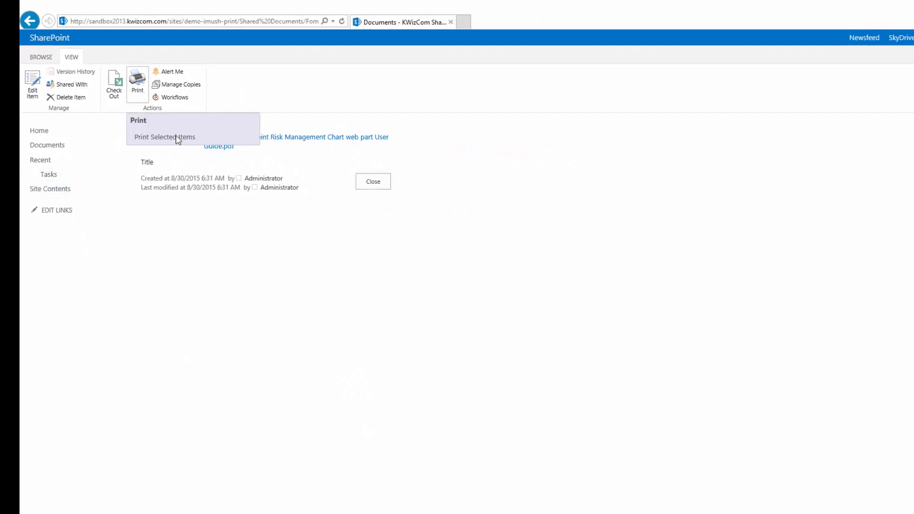
left_click(178, 137)
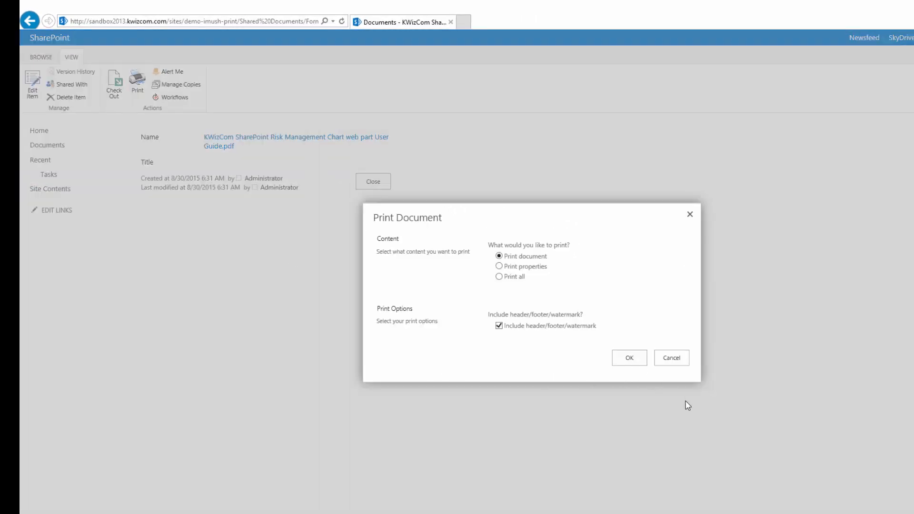
left_click(675, 360)
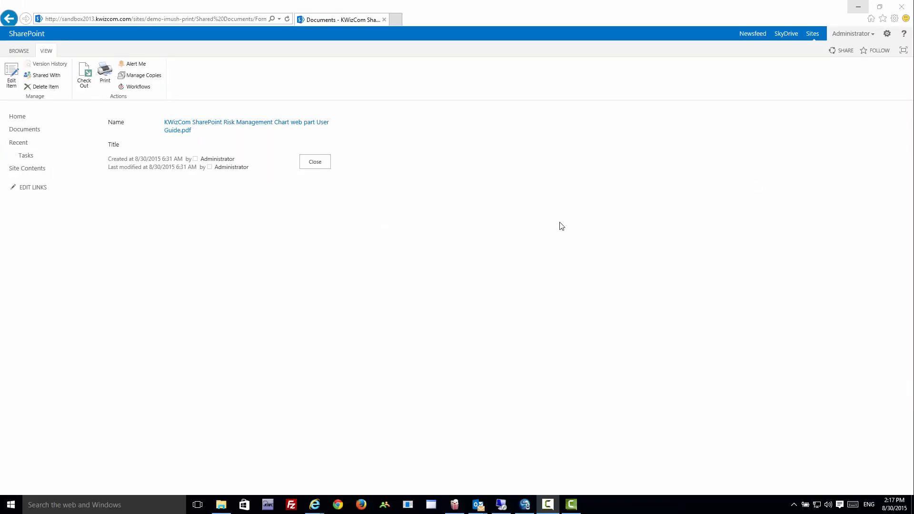
left_click(312, 165)
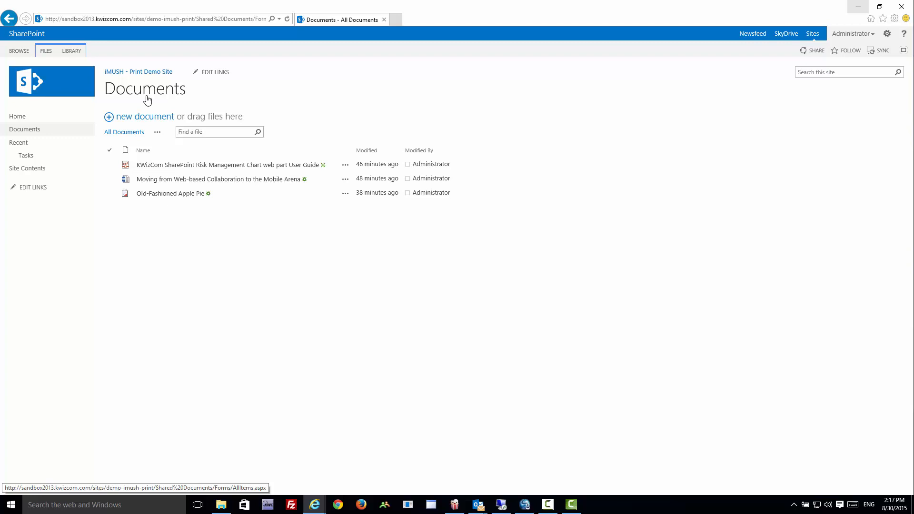
Open the KWizCom iMUSH Print Feature Management page from the Documents library's settings.
left_click(74, 52)
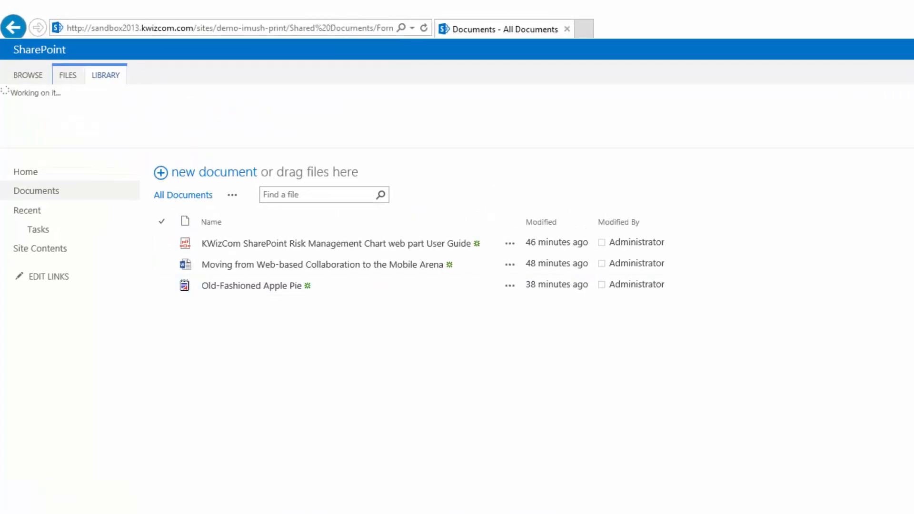
left_click(761, 107)
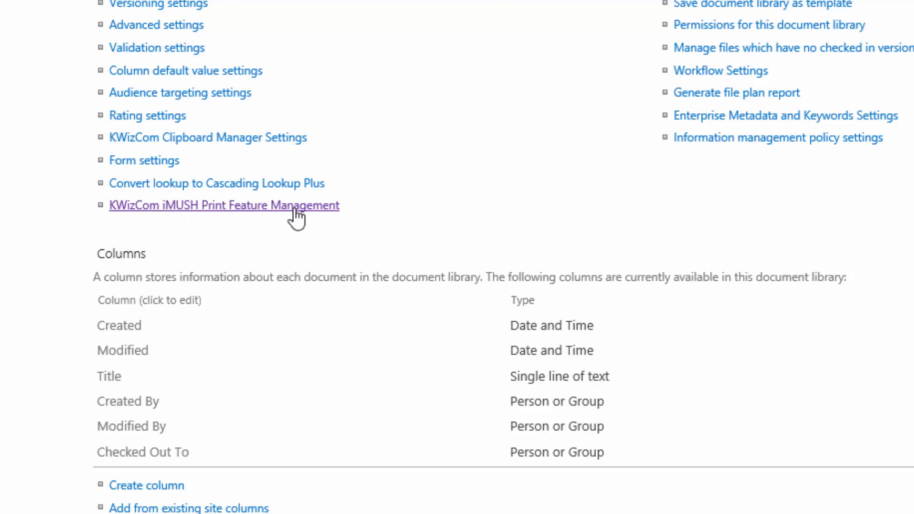
left_click(185, 206)
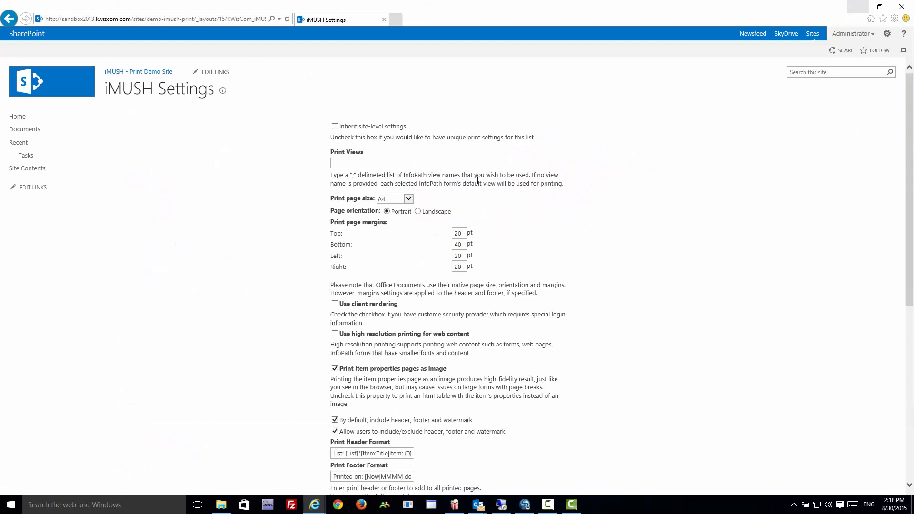
Turn on inheritance of site-level settings for the library and turn it off again.
left_click(335, 127)
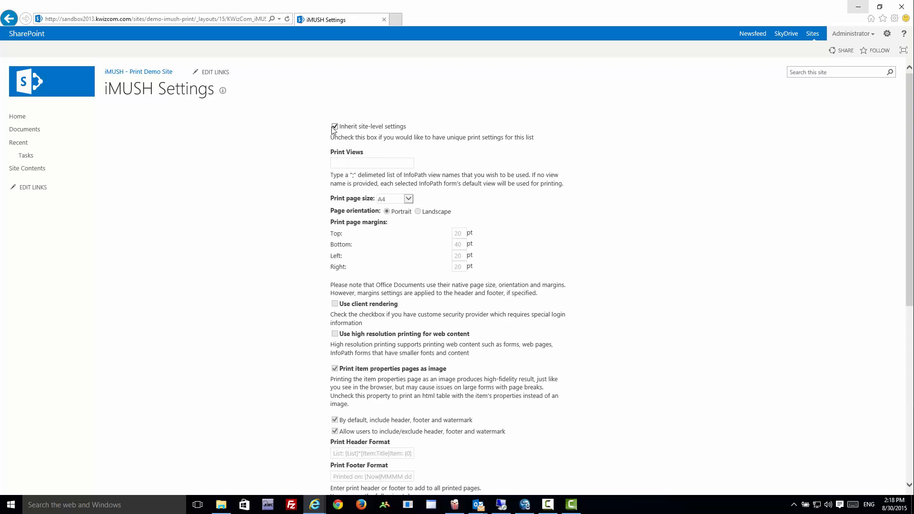
left_click(334, 128)
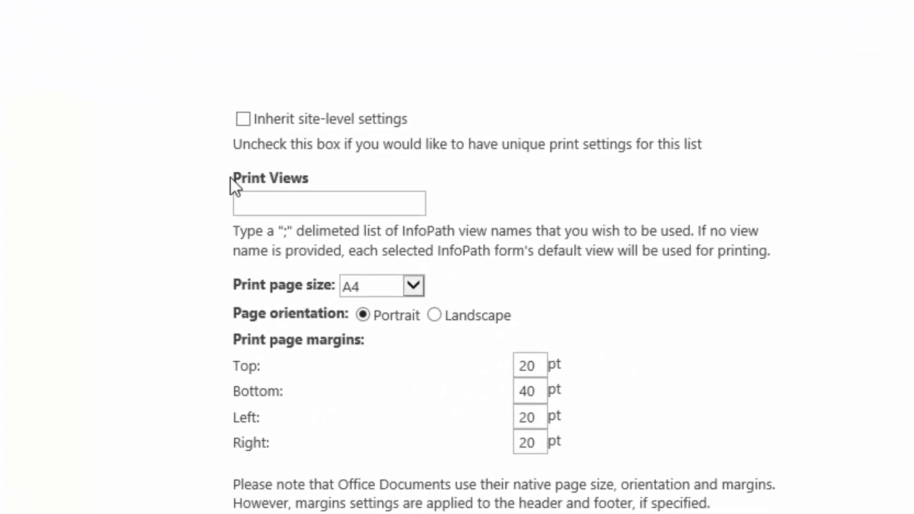
Examine the Print Views setting and the available print page sizes.
left_click_drag(232, 178, 298, 179)
left_click(263, 204)
left_click(396, 287)
left_click(839, 339)
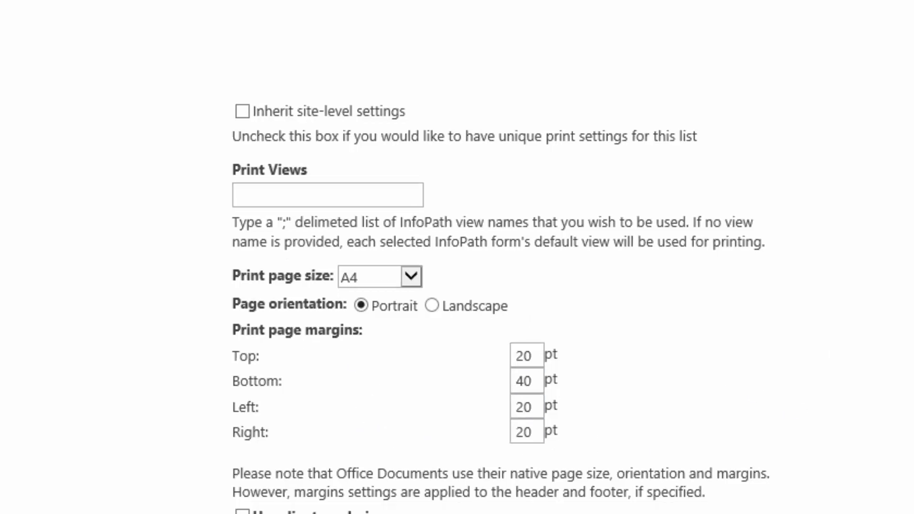
Examine the print header and footer format settings and the list of tokens they support.
scroll(792, 221, "down", 5)
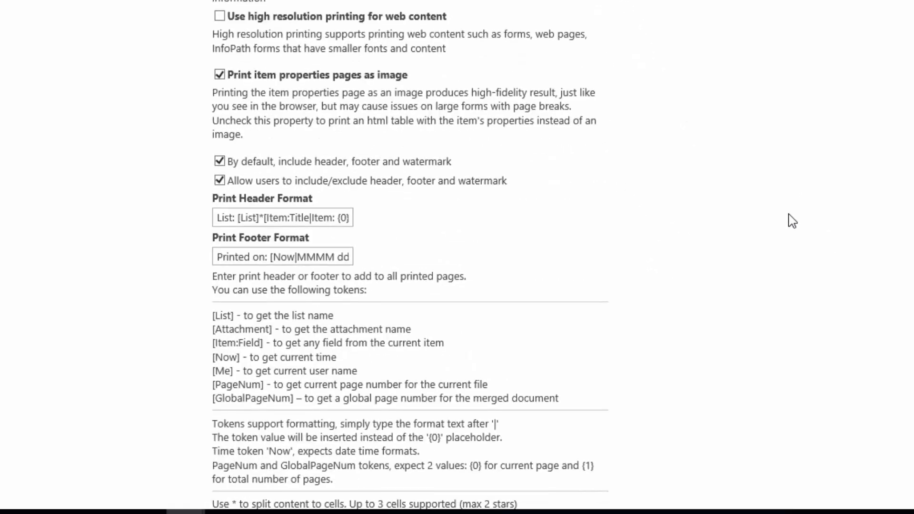
scroll(792, 221, "down", 5)
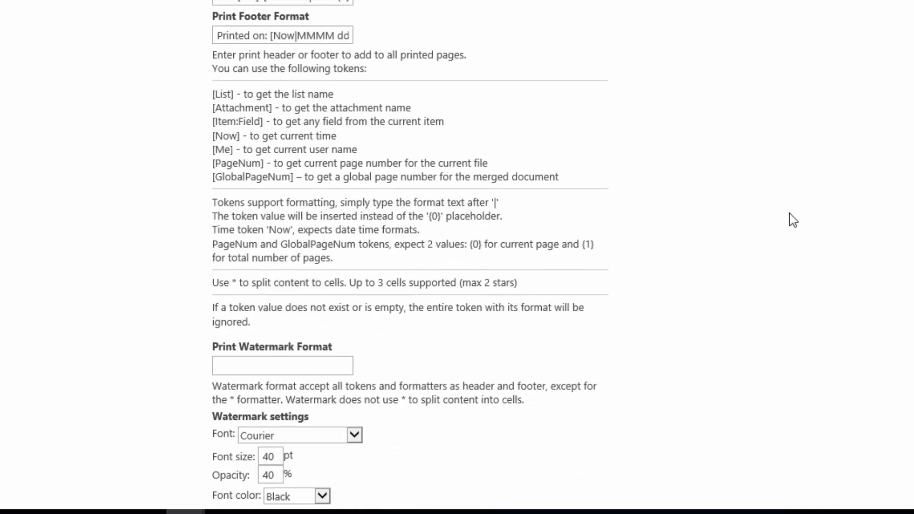
scroll(226, 28, "up", 3)
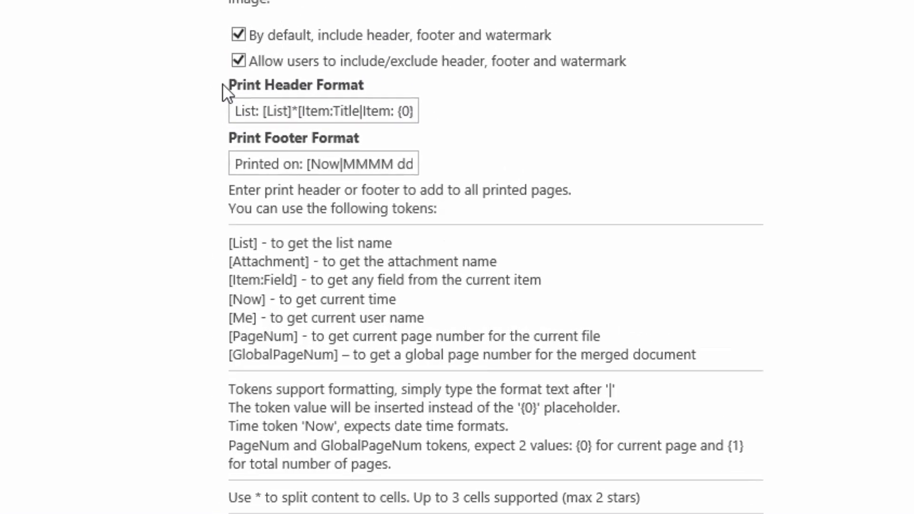
left_click_drag(225, 125, 391, 125)
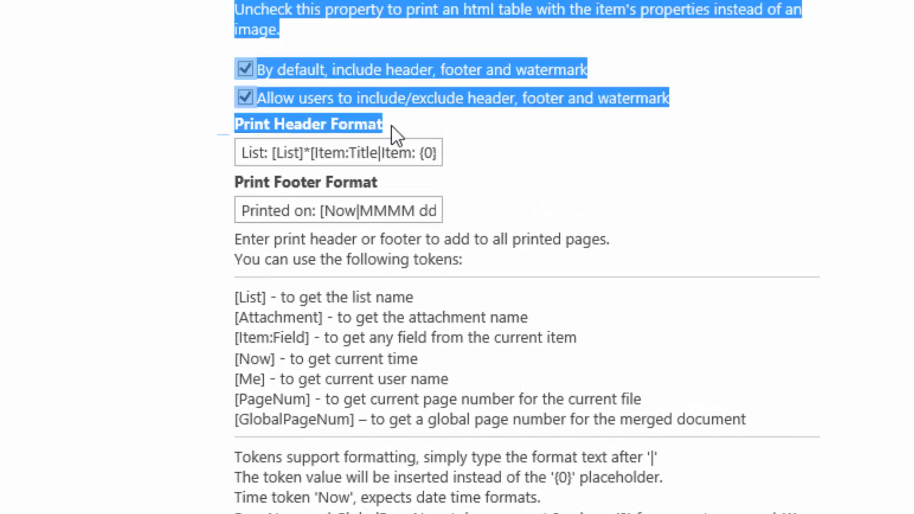
left_click(405, 121)
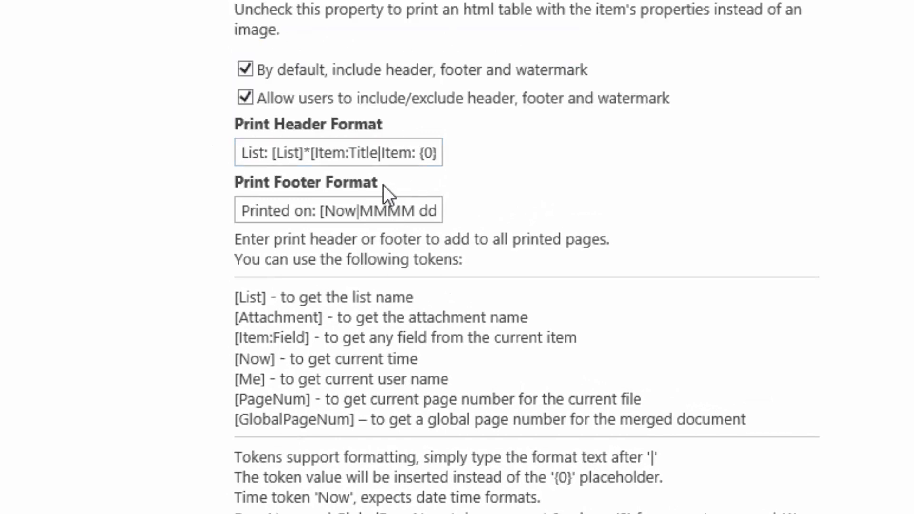
left_click(243, 151)
left_click_drag(236, 298, 299, 416)
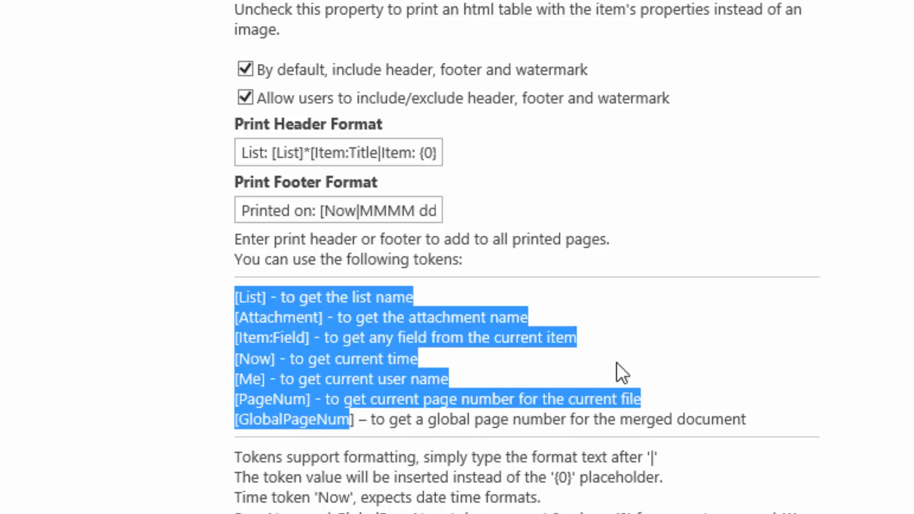
Examine the print watermark format and its font, opacity, color and layout settings, and cancel out of the library's print settings.
left_click(633, 353)
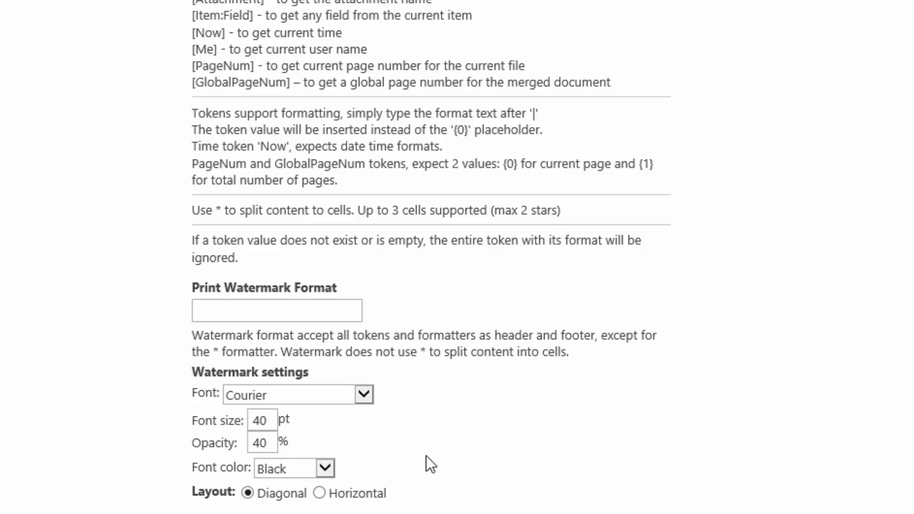
scroll(428, 464, "up", 9)
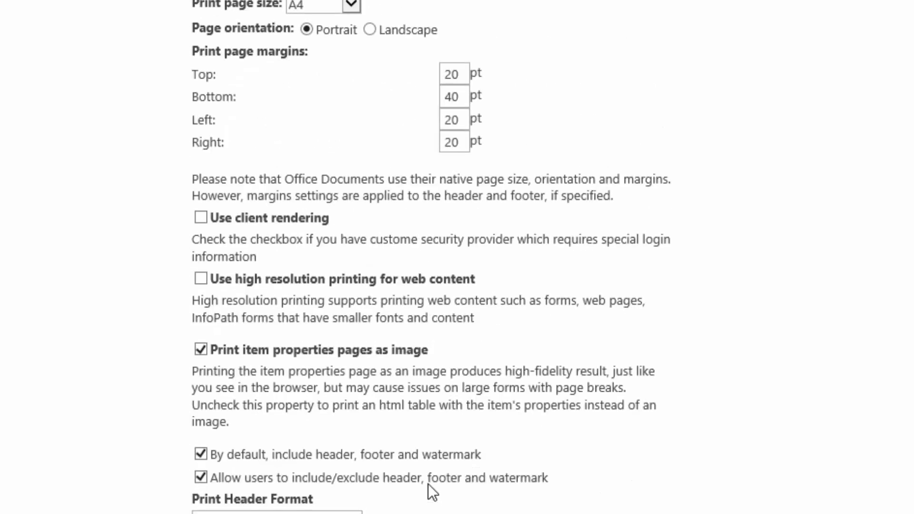
scroll(428, 484, "down", 1)
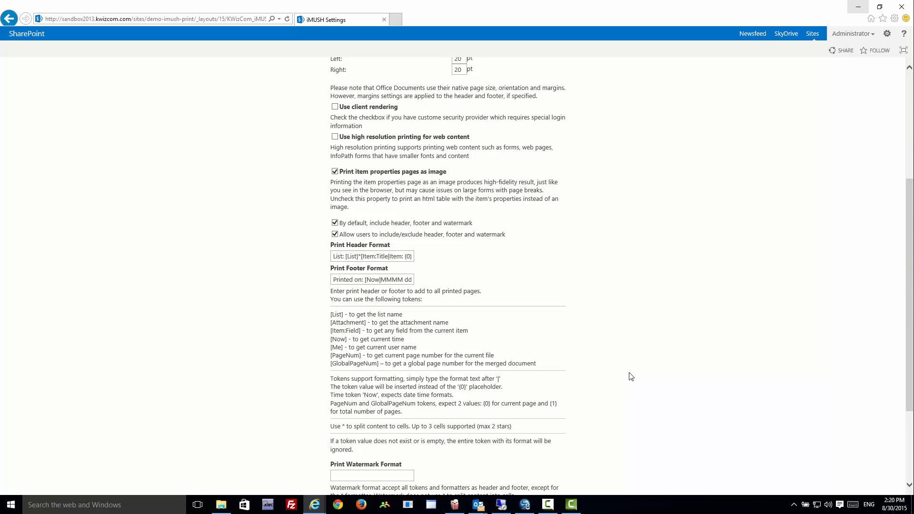
scroll(631, 376, "down", 3)
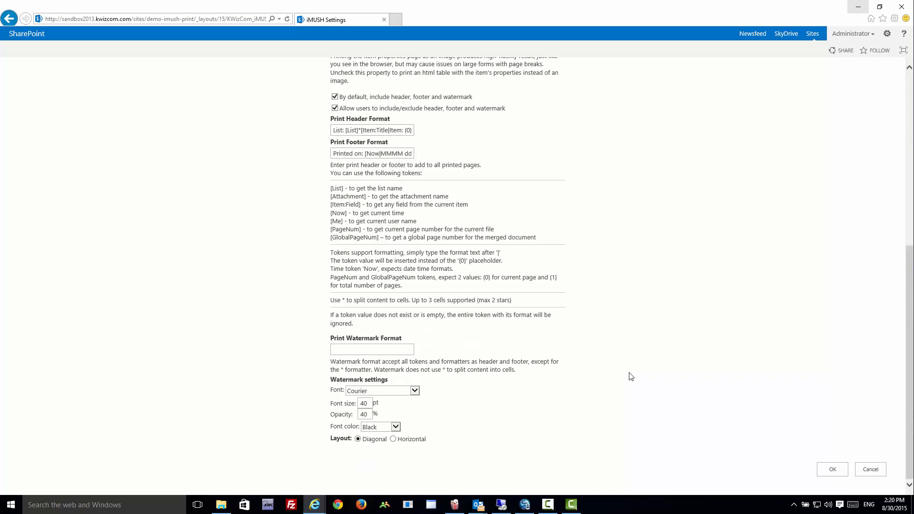
left_click(875, 470)
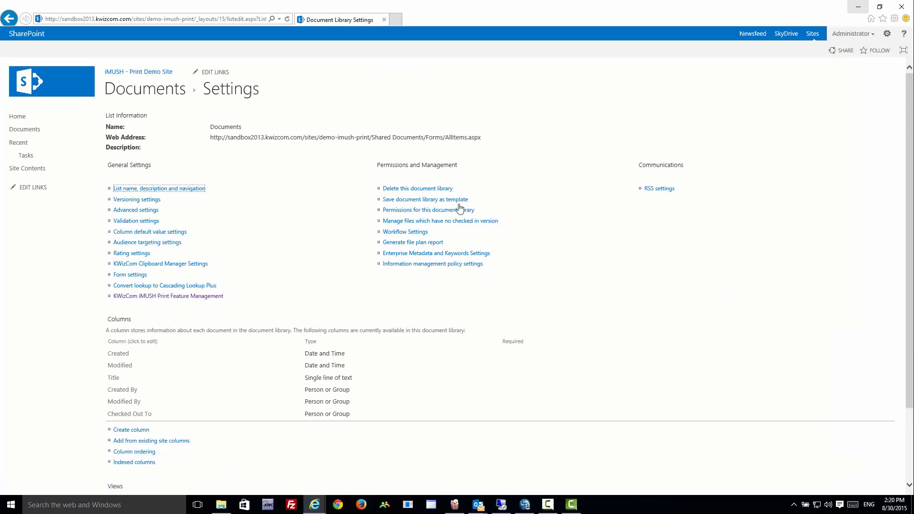
Open the site-level KWizCom iMUSH Print Feature Management page from the site settings and review its print options.
left_click(888, 35)
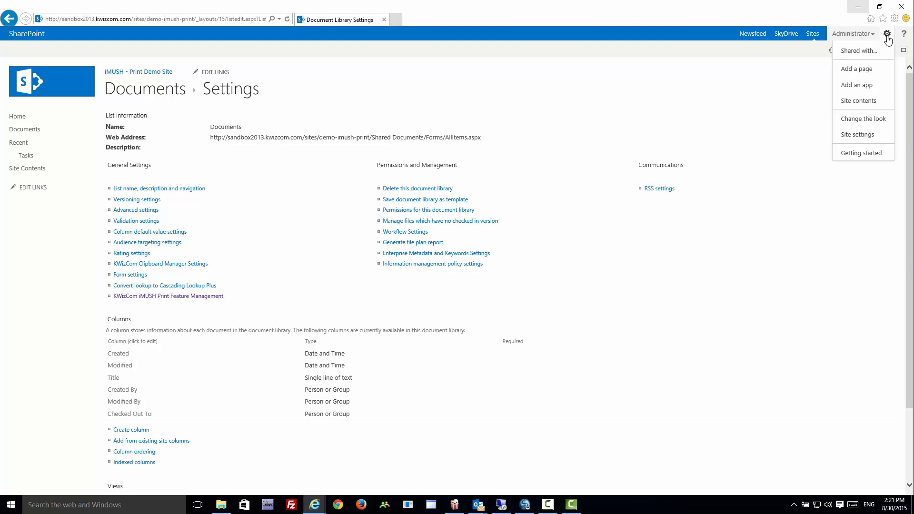
left_click(861, 135)
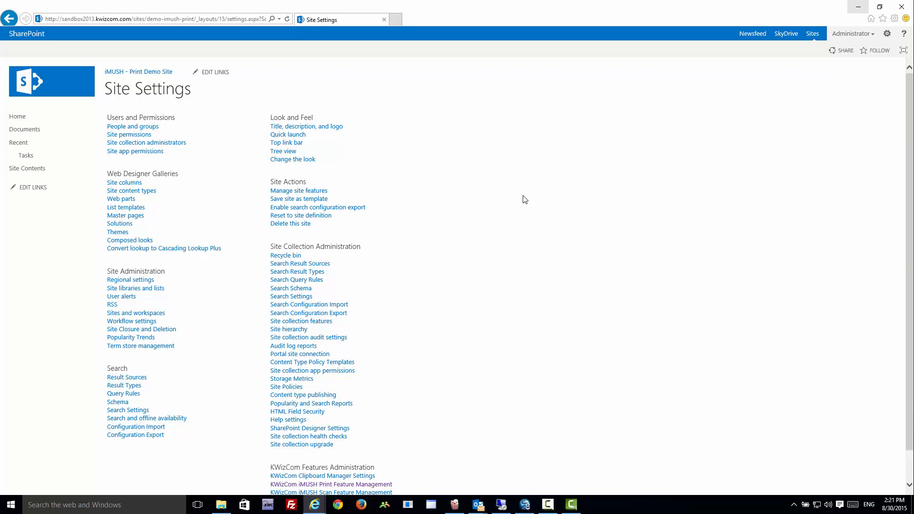
scroll(488, 280, "down", 1)
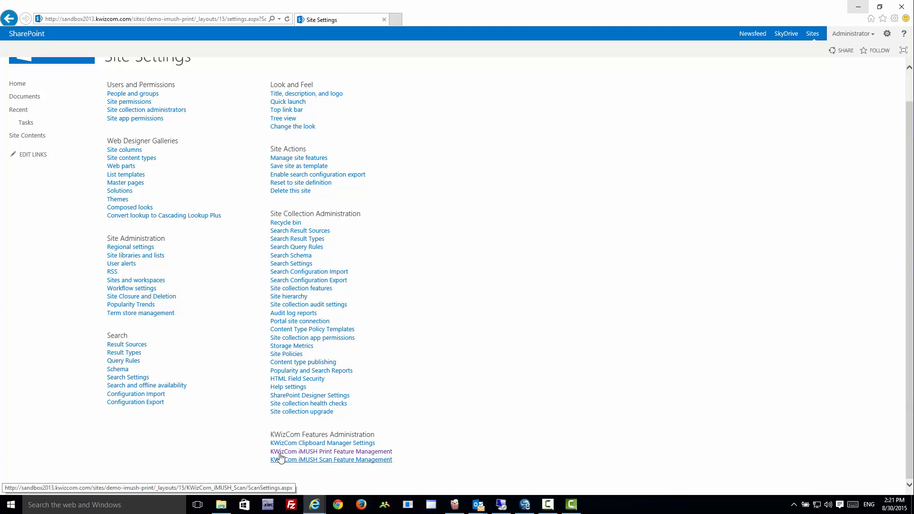
left_click(333, 452)
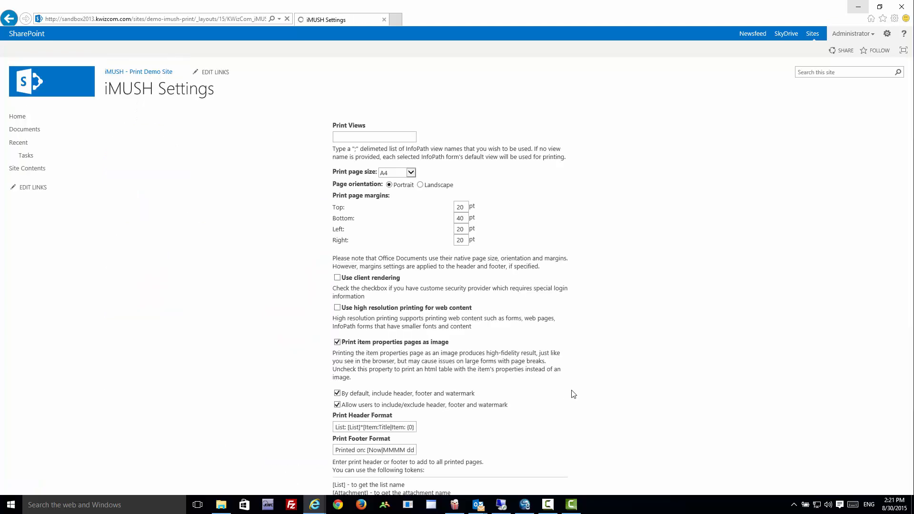
scroll(574, 394, "down", 5)
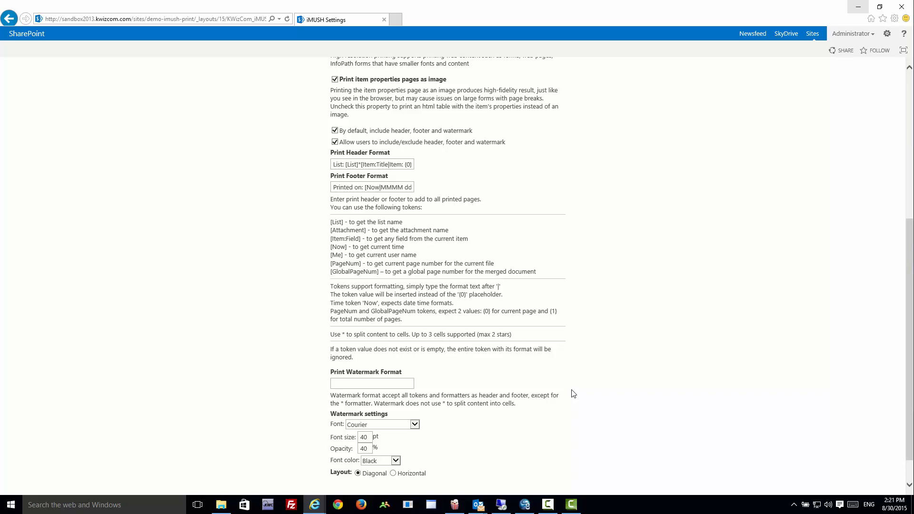
scroll(574, 394, "up", 5)
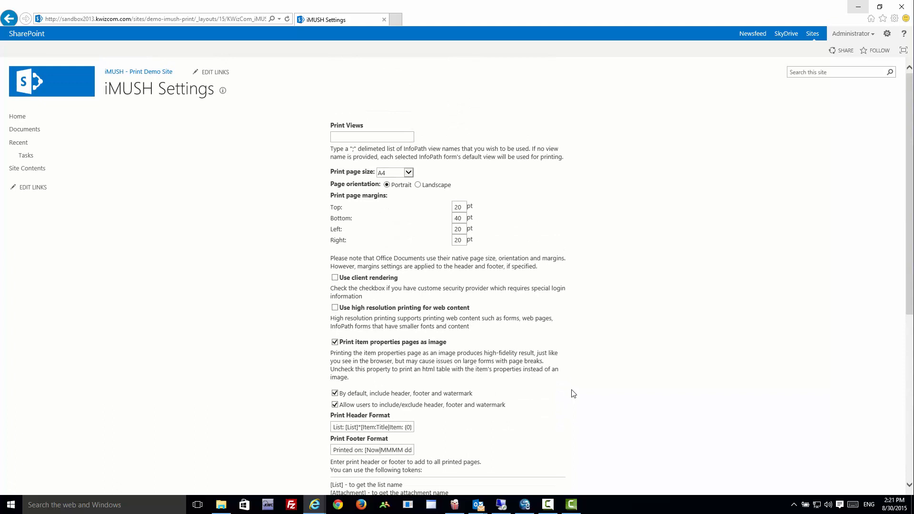